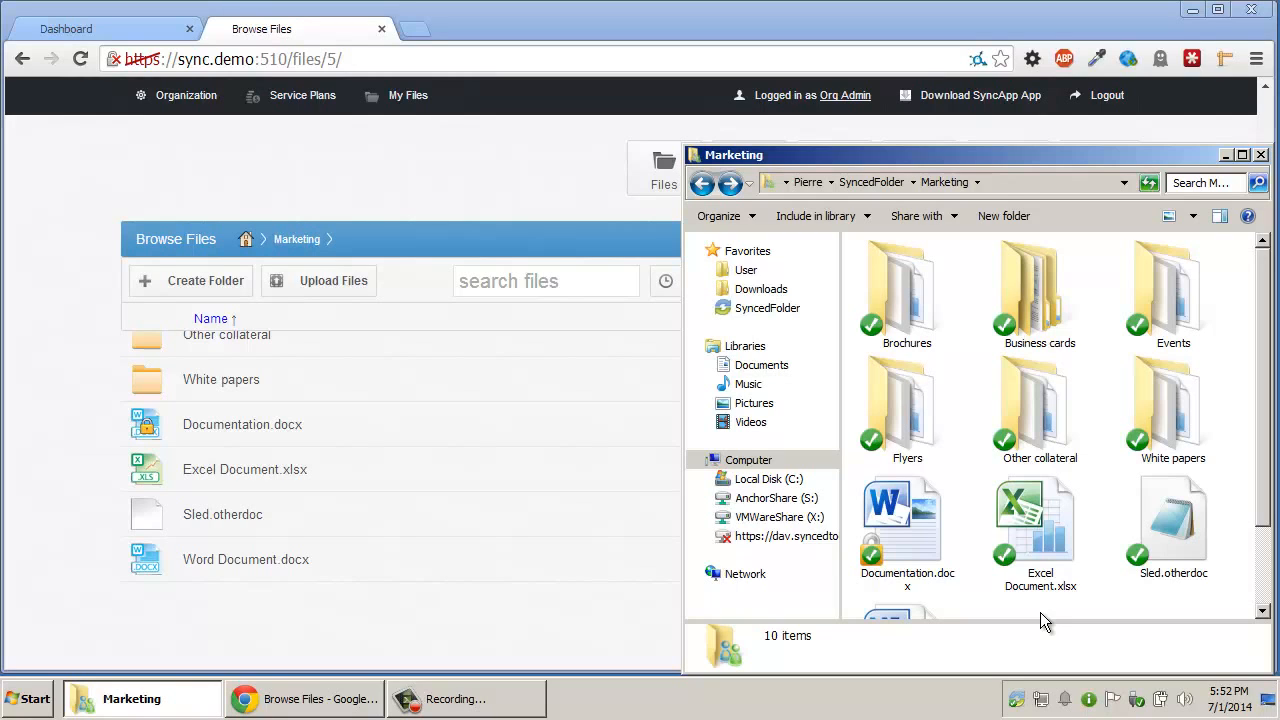
Reopen the Marketing folder from SyncedFolder and view the SyncedTool lock options for Sled.otherdoc
{"action": "left_click", "coordinate": [880, 183]}
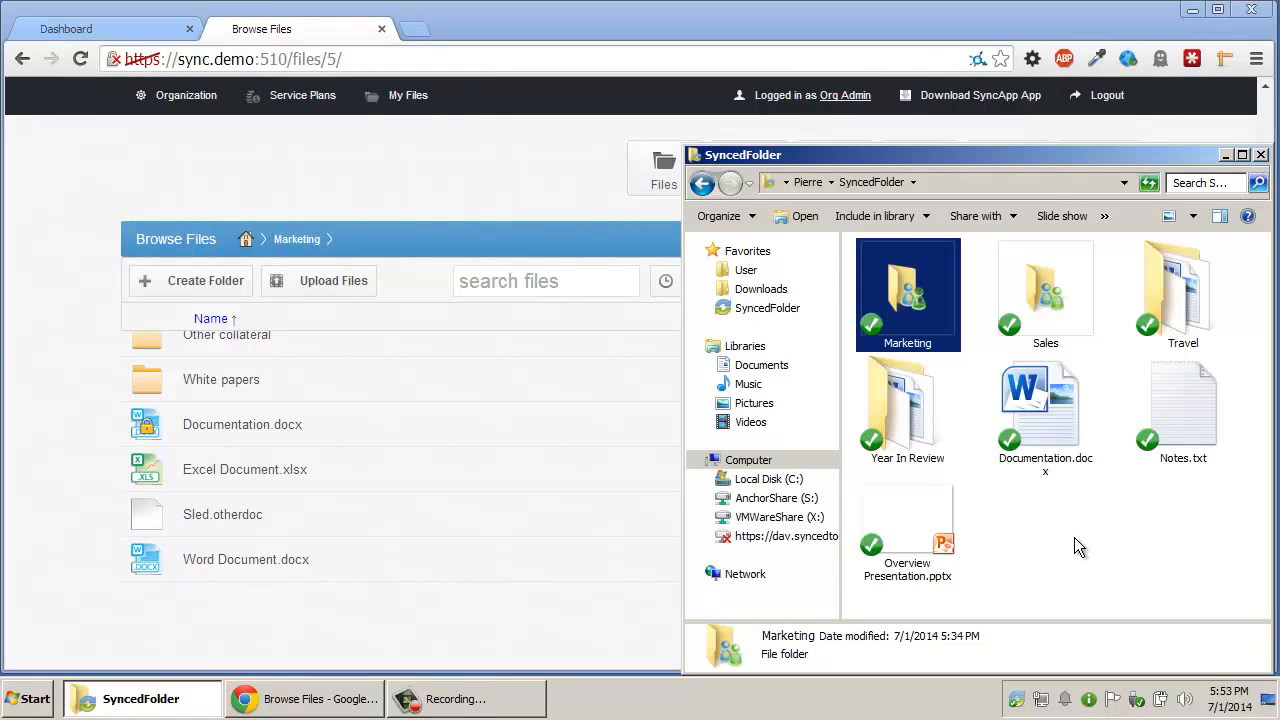
{"action": "double_click", "coordinate": [891, 329]}
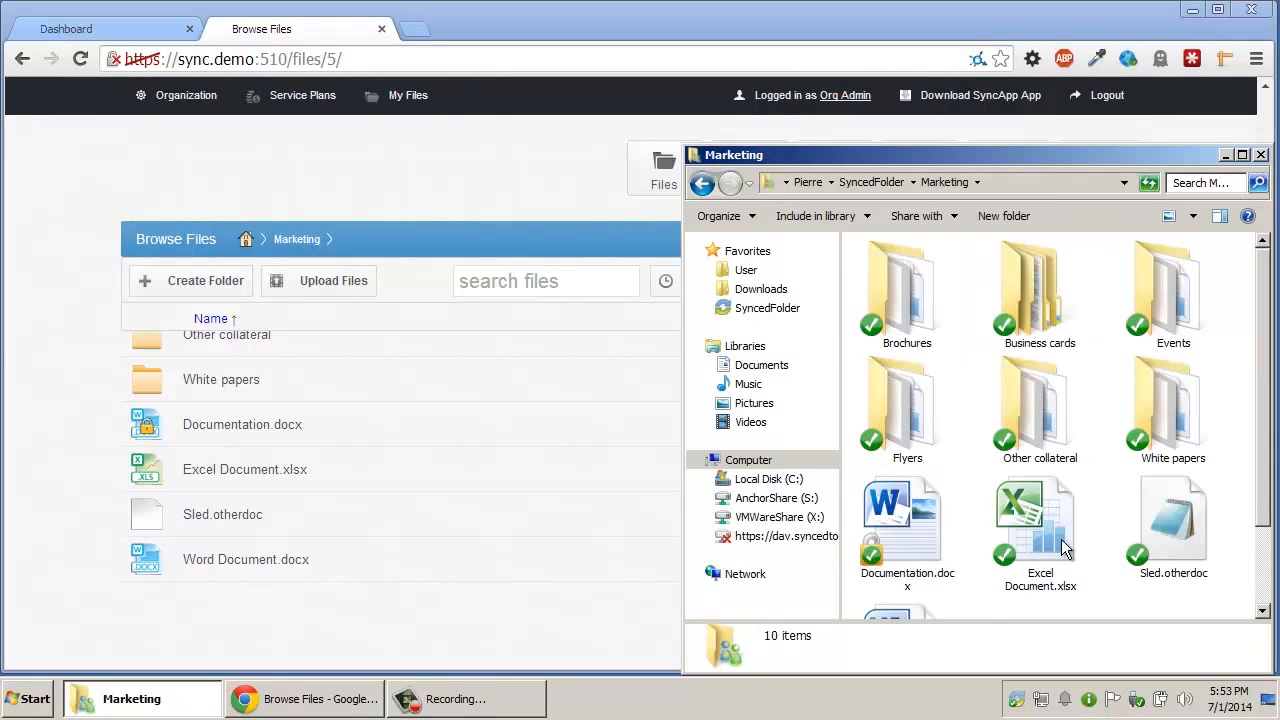
{"action": "right_click", "coordinate": [1168, 529]}
{"action": "mouse_move", "coordinate": [1138, 291]}
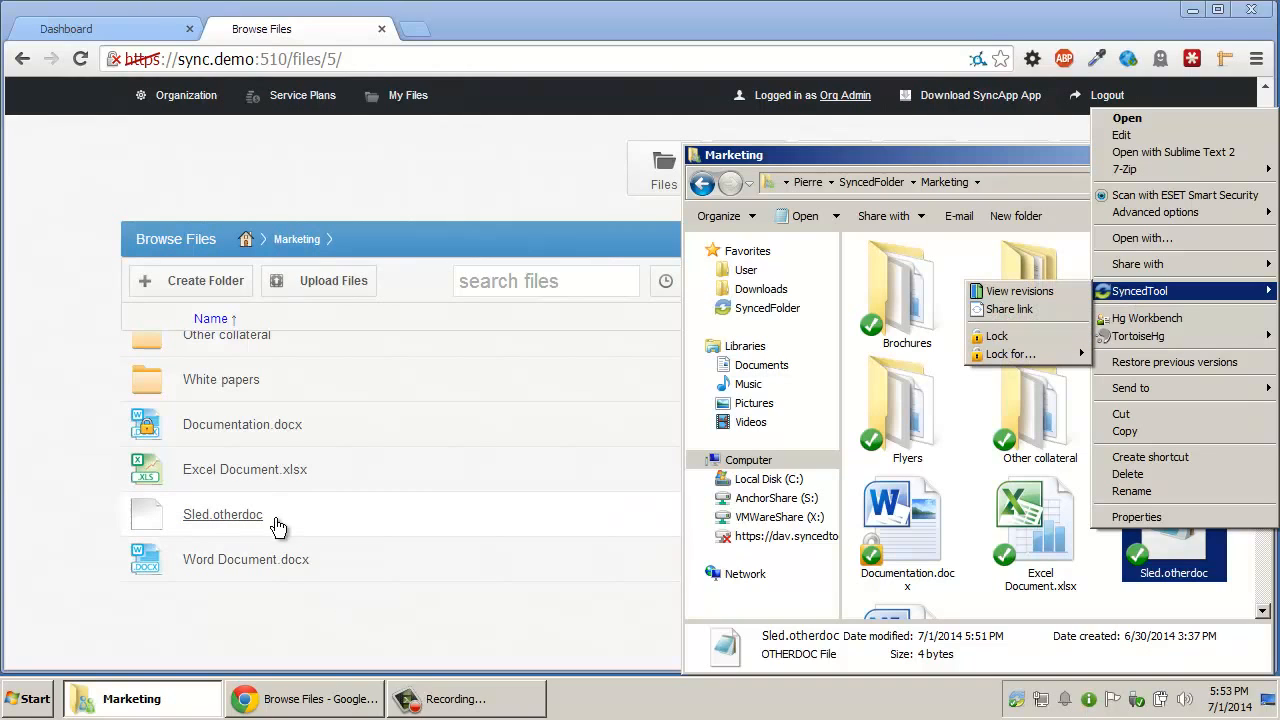
Switch to the web portal in Chrome and lock Sled.otherdoc in the Marketing share
{"action": "left_click", "coordinate": [278, 522]}
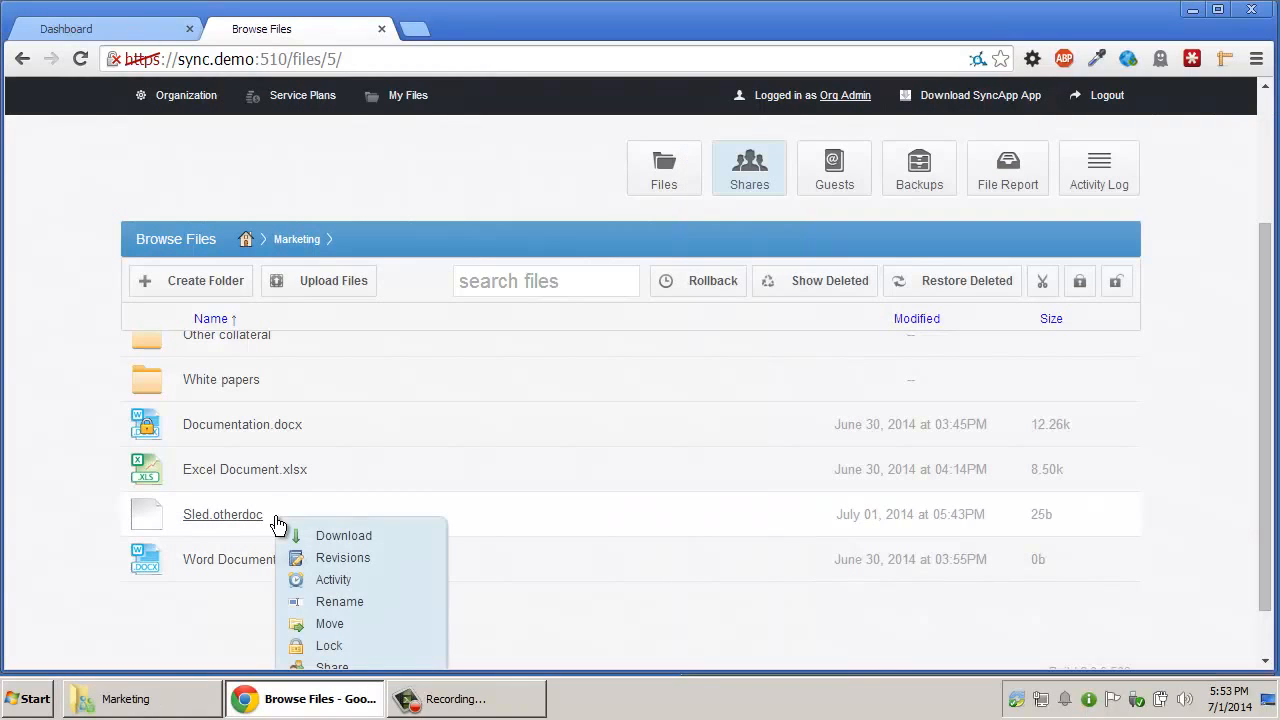
{"action": "left_click", "coordinate": [330, 645]}
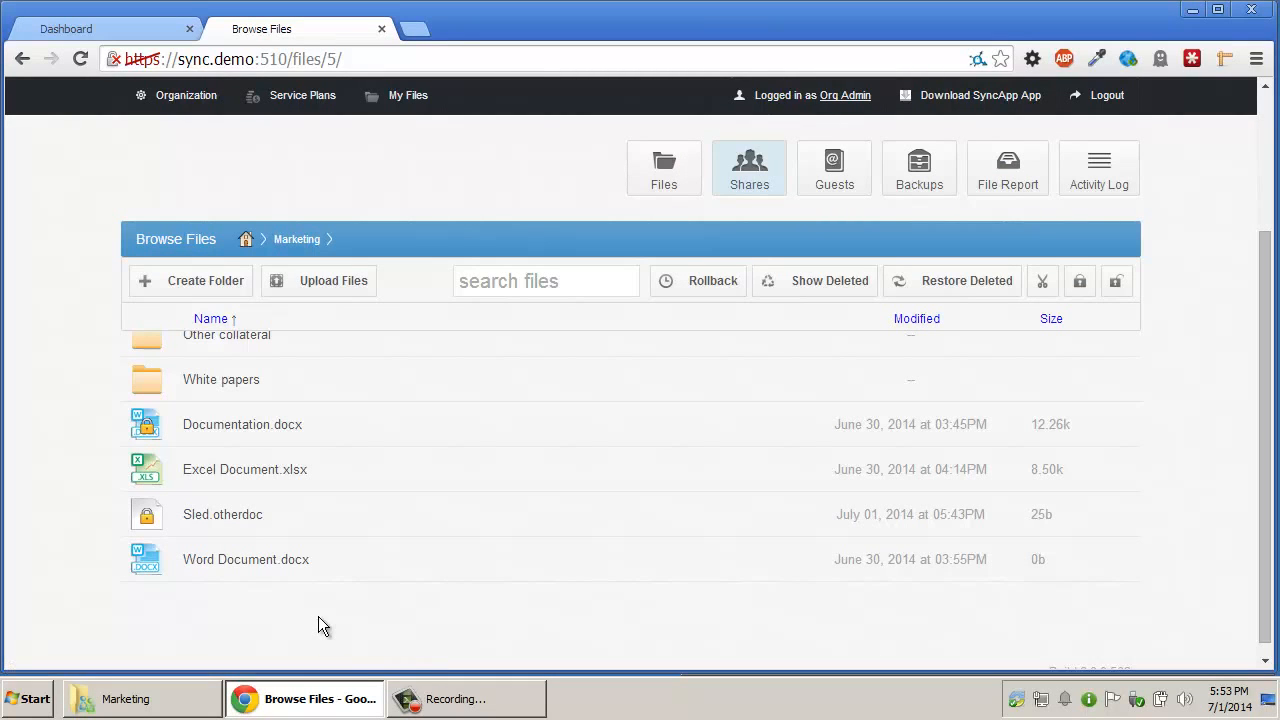
View the actions available for the White papers folder, including Lock, and dismiss them without applying any
{"action": "left_click", "coordinate": [323, 578]}
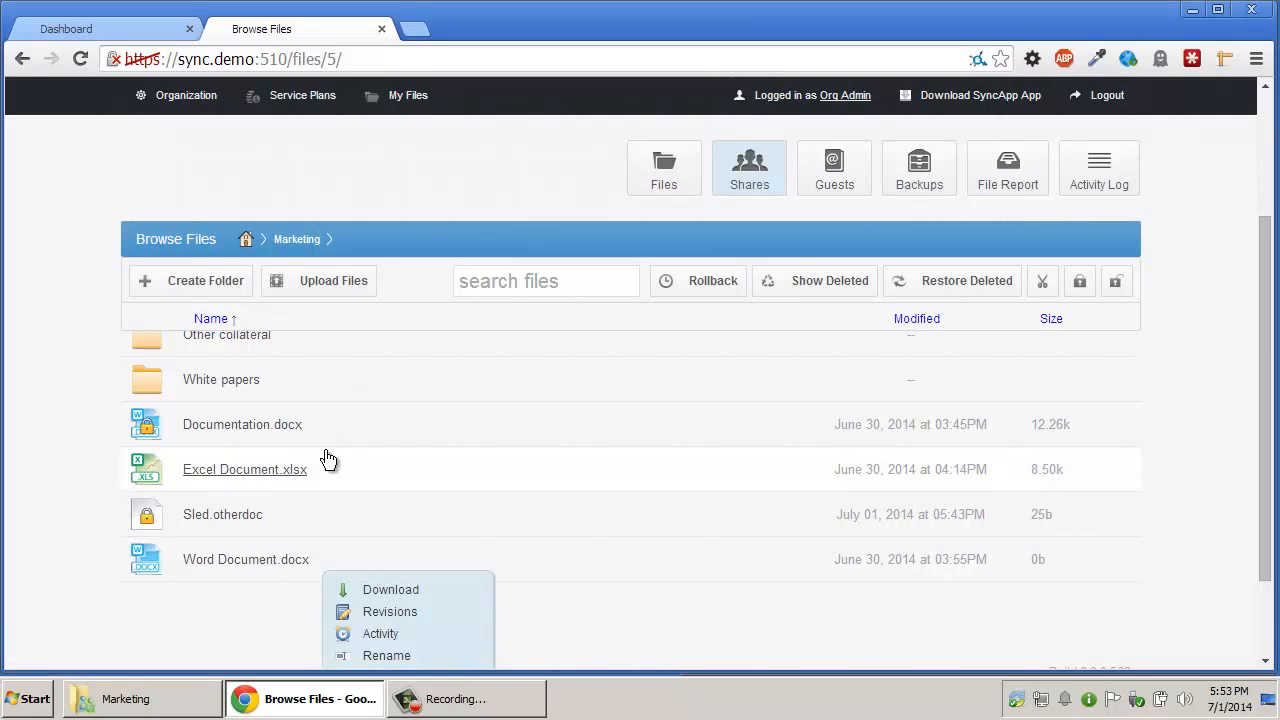
{"action": "left_click", "coordinate": [323, 379]}
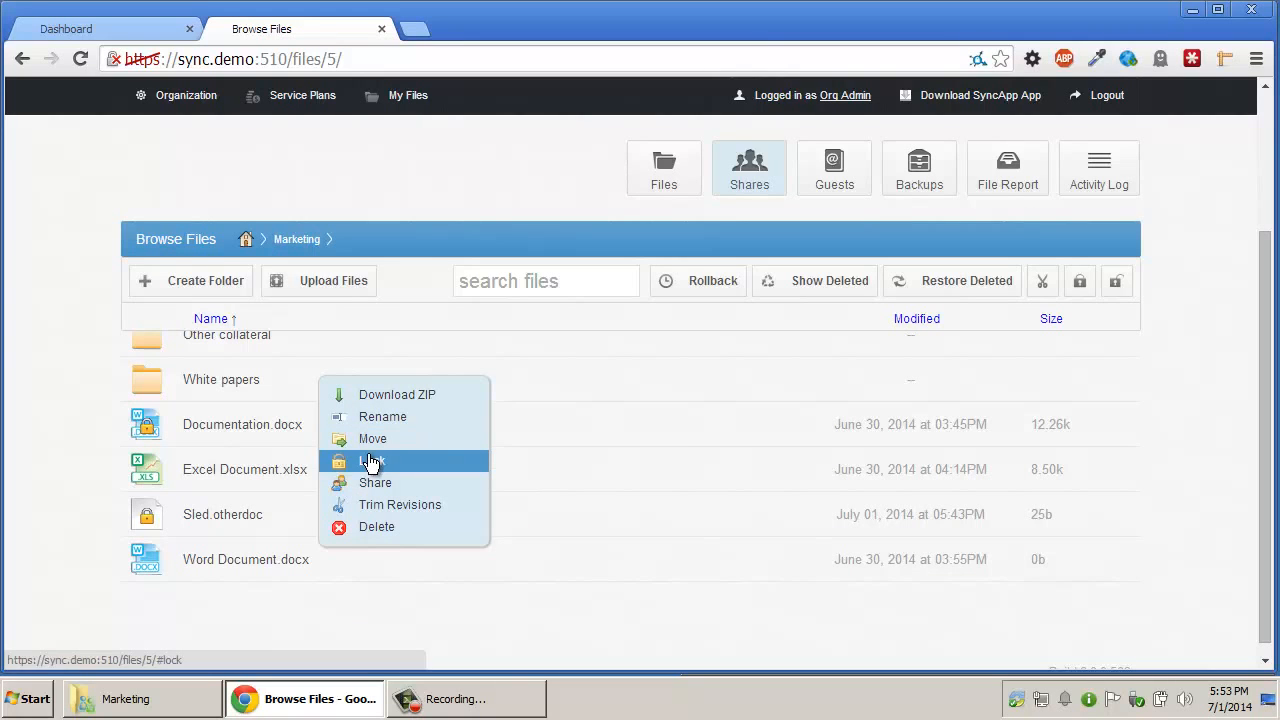
{"action": "left_click", "coordinate": [397, 603]}
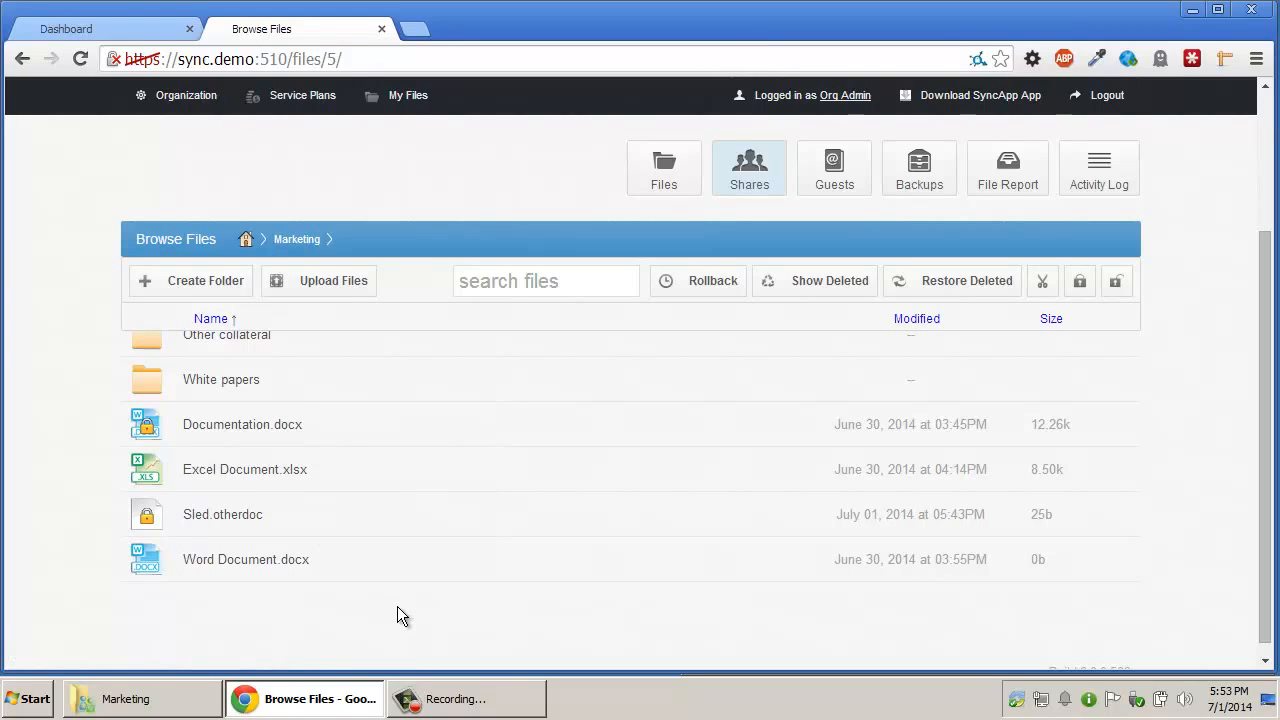
Switch to the local Marketing folder and check the lock status of Documentation.docx and Sled.otherdoc
{"action": "left_click", "coordinate": [166, 695]}
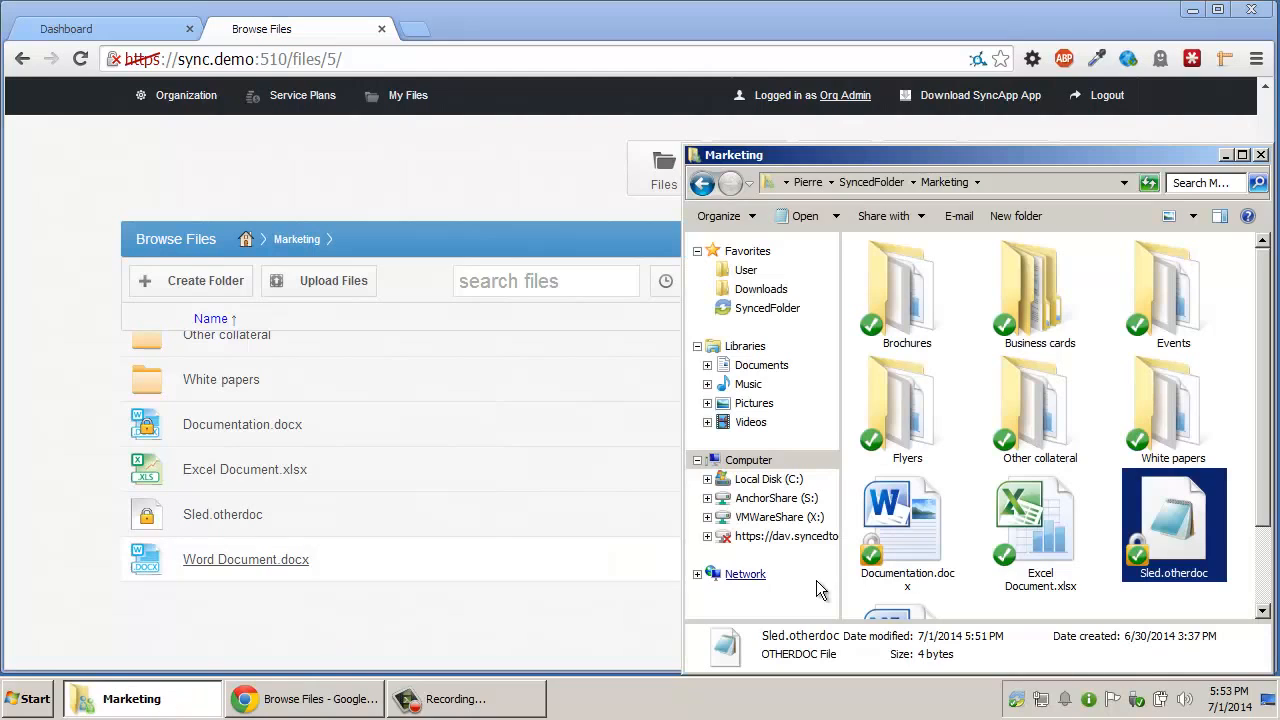
{"action": "left_click", "coordinate": [884, 580]}
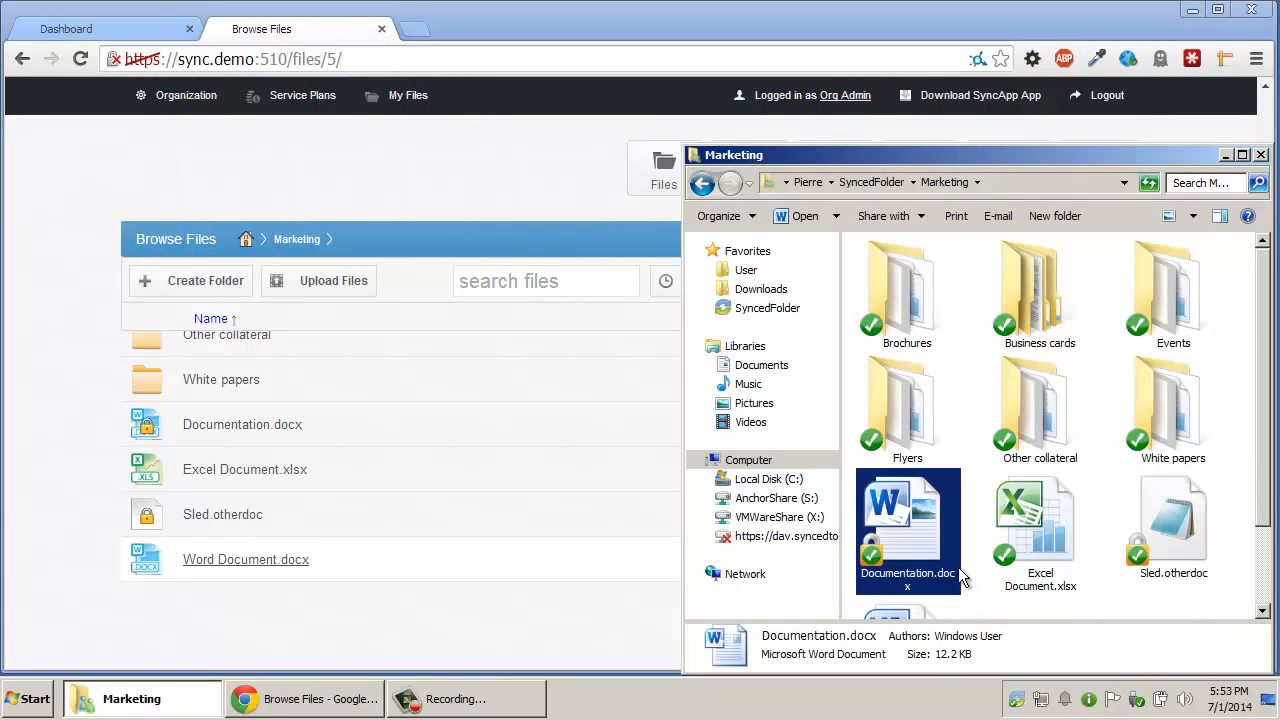
{"action": "left_click", "coordinate": [1165, 578]}
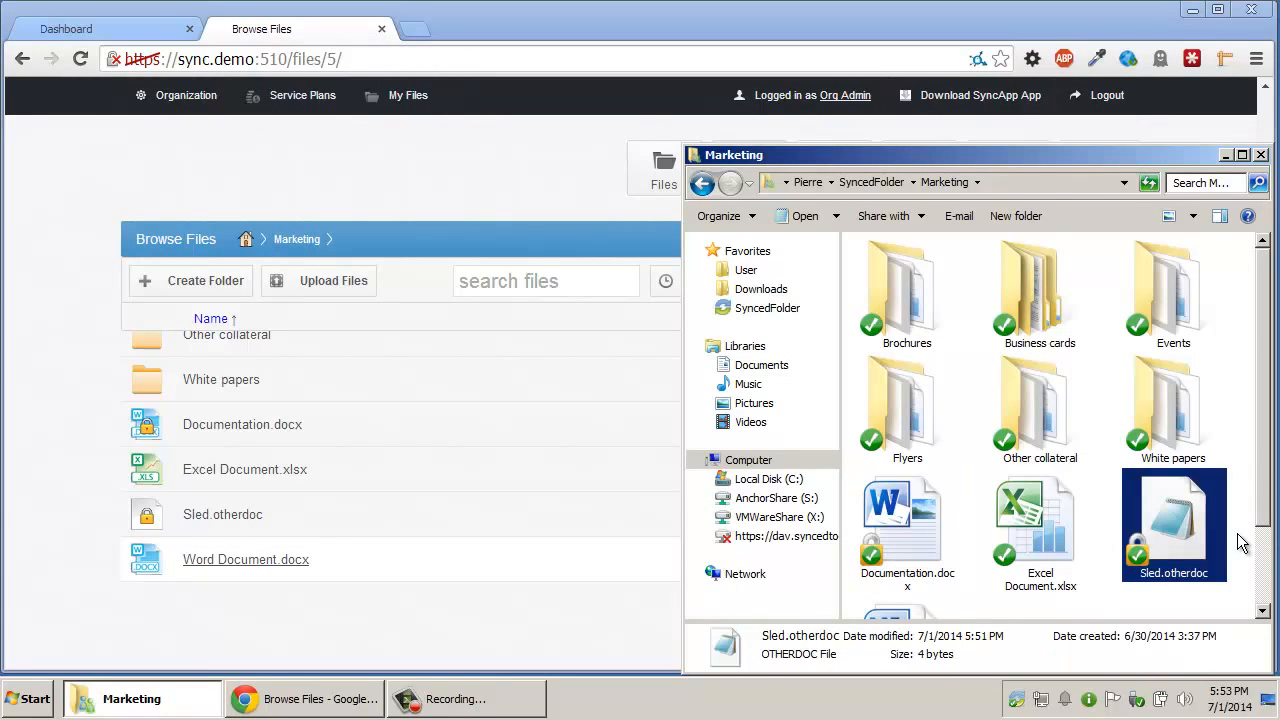
{"action": "left_click", "coordinate": [1236, 541]}
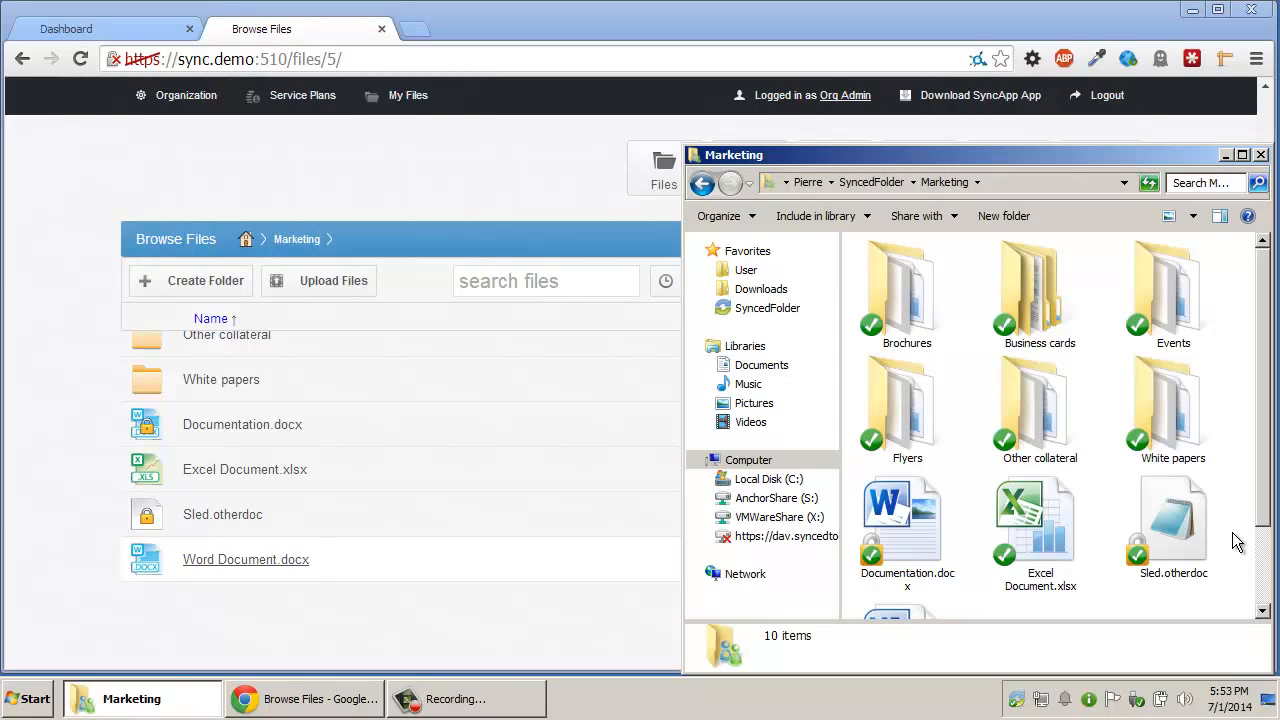
Open Sled.otherdoc in Notepad, add a second line reading "TEst", save it, and close the file
{"action": "double_click", "coordinate": [1169, 523]}
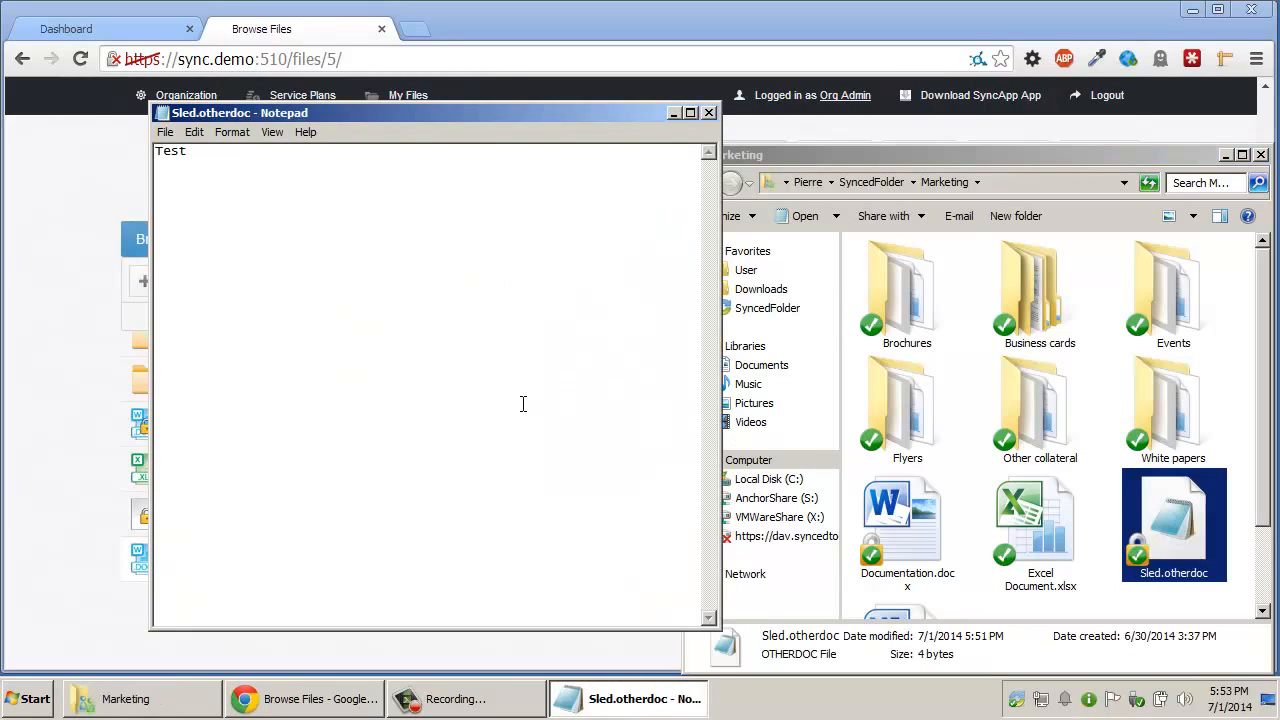
{"action": "type", "text": "TESt"}
{"action": "key", "text": "ctrl+s"}
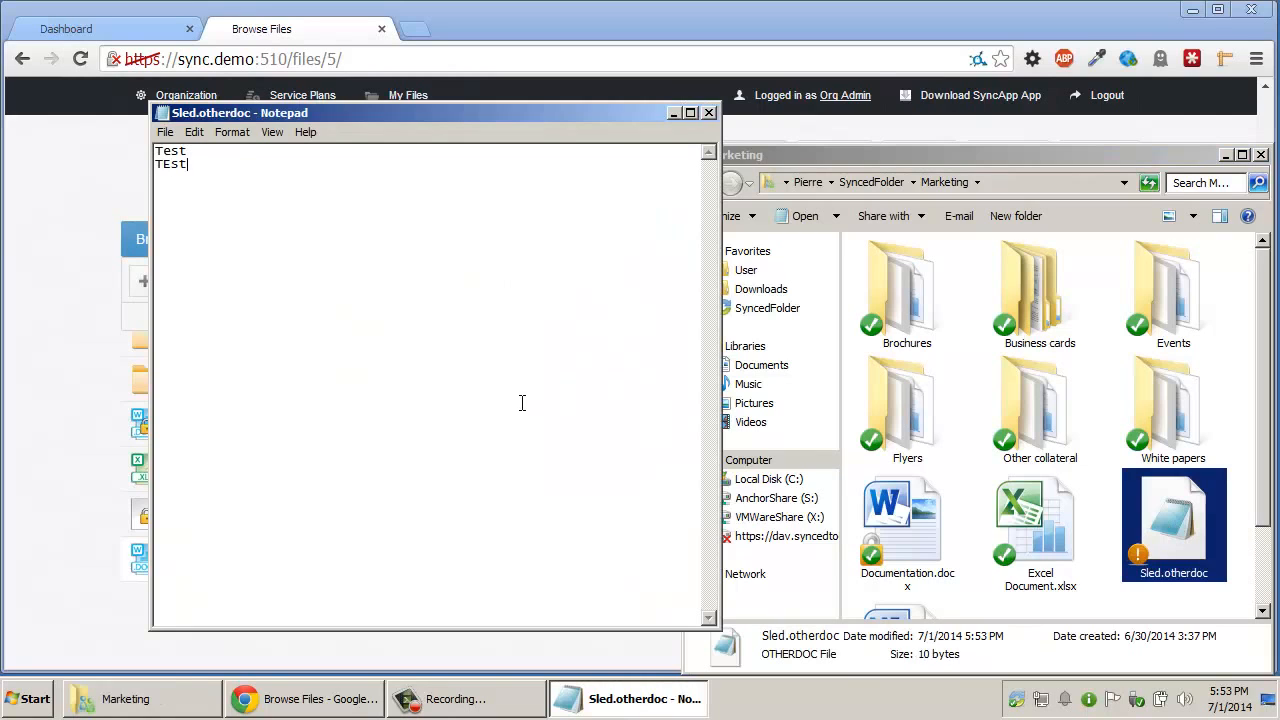
{"action": "left_click", "coordinate": [707, 111]}
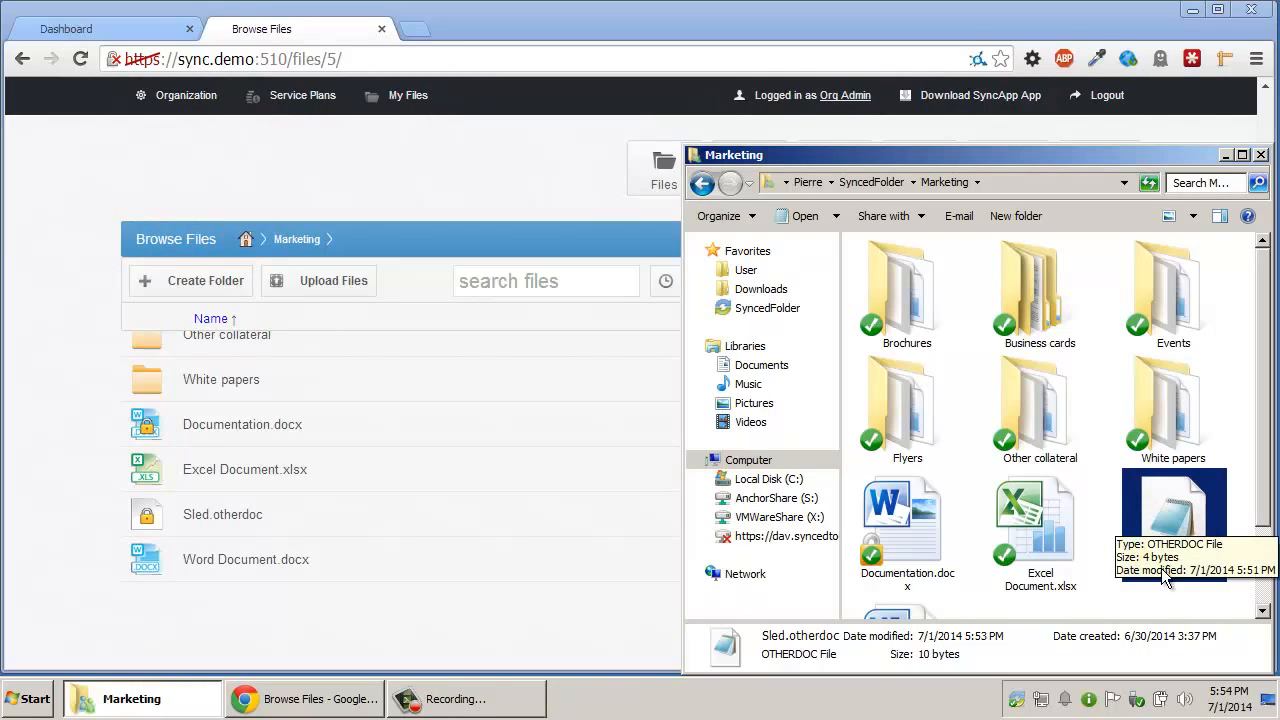
{"action": "left_click", "coordinate": [1130, 596]}
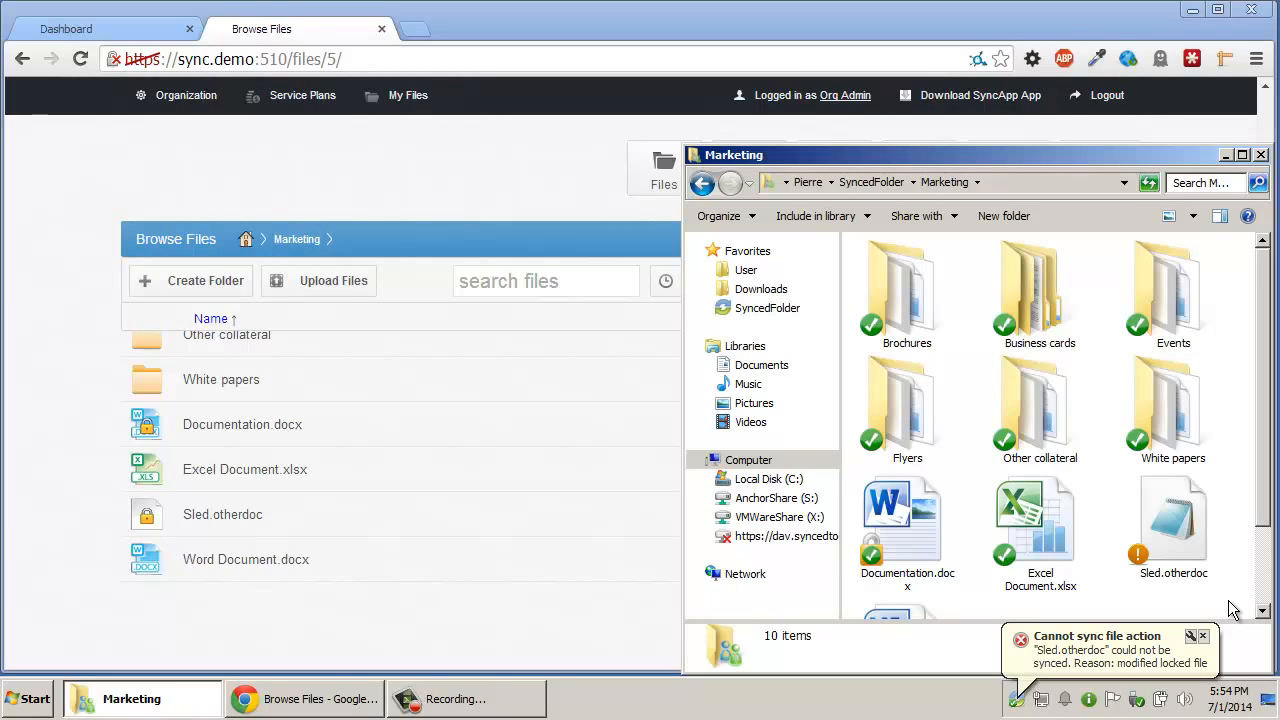
Unlock Sled.otherdoc in the web portal and return to the local Marketing folder
{"action": "right_click", "coordinate": [298, 526]}
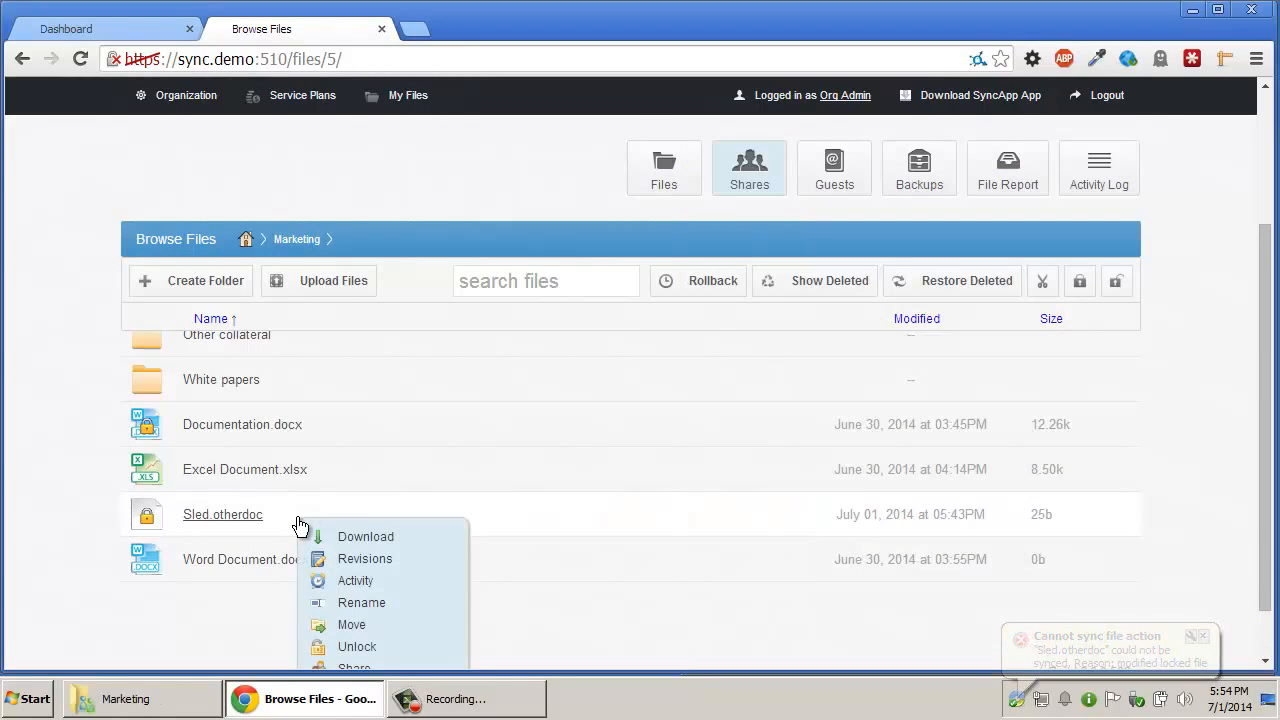
{"action": "left_click", "coordinate": [352, 643]}
{"action": "left_click", "coordinate": [125, 699]}
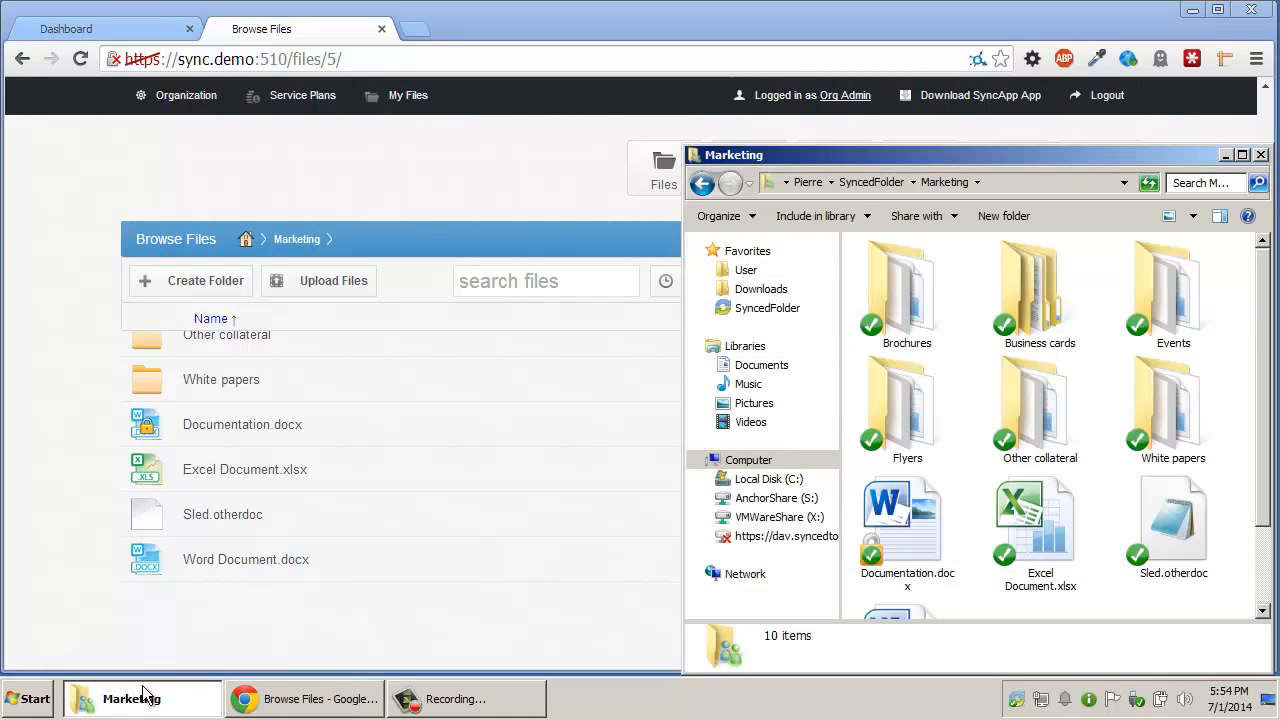
Check the sync status of Sled.otherdoc in the local Marketing folder
{"action": "left_click", "coordinate": [1176, 541]}
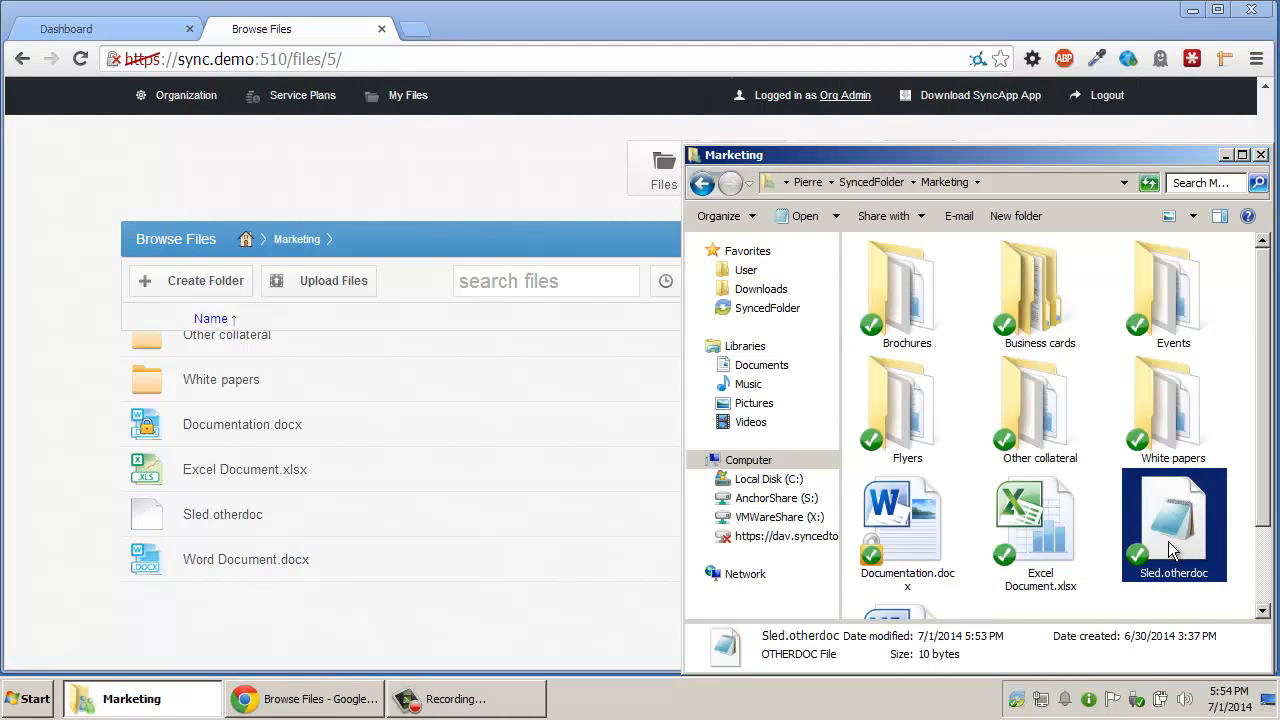
{"action": "left_click", "coordinate": [1238, 542]}
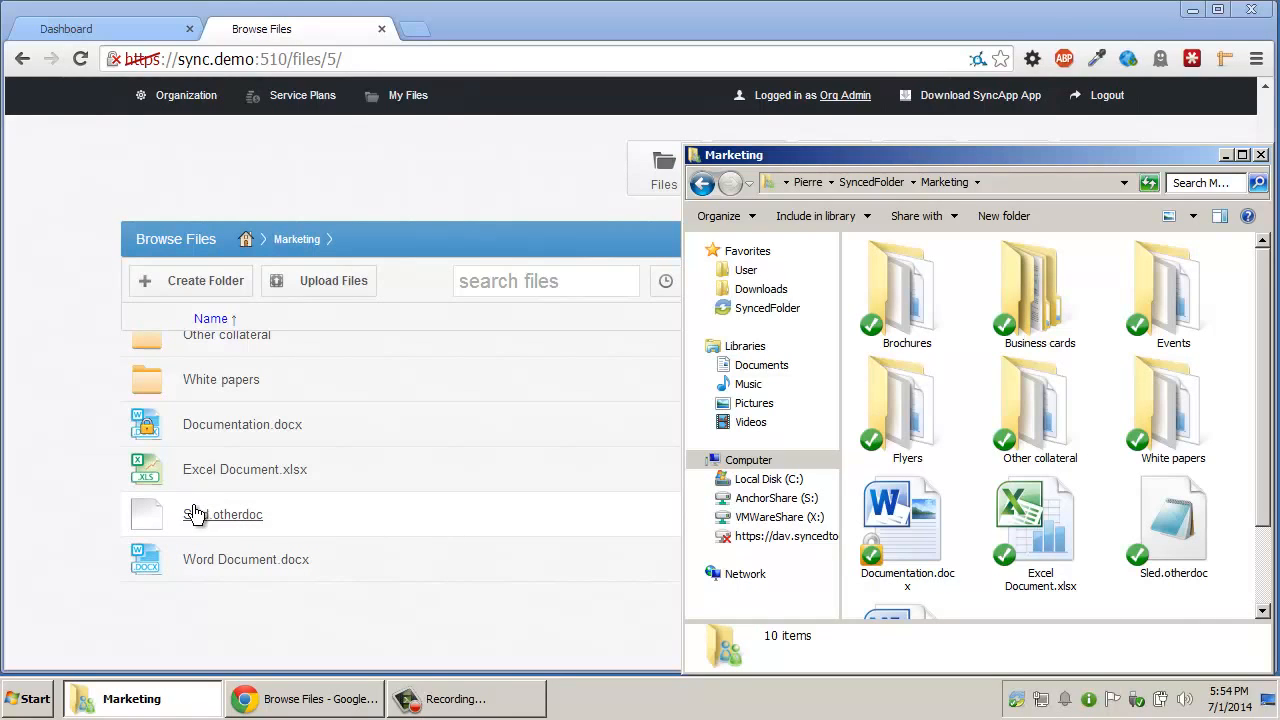
{"action": "left_click", "coordinate": [1154, 500]}
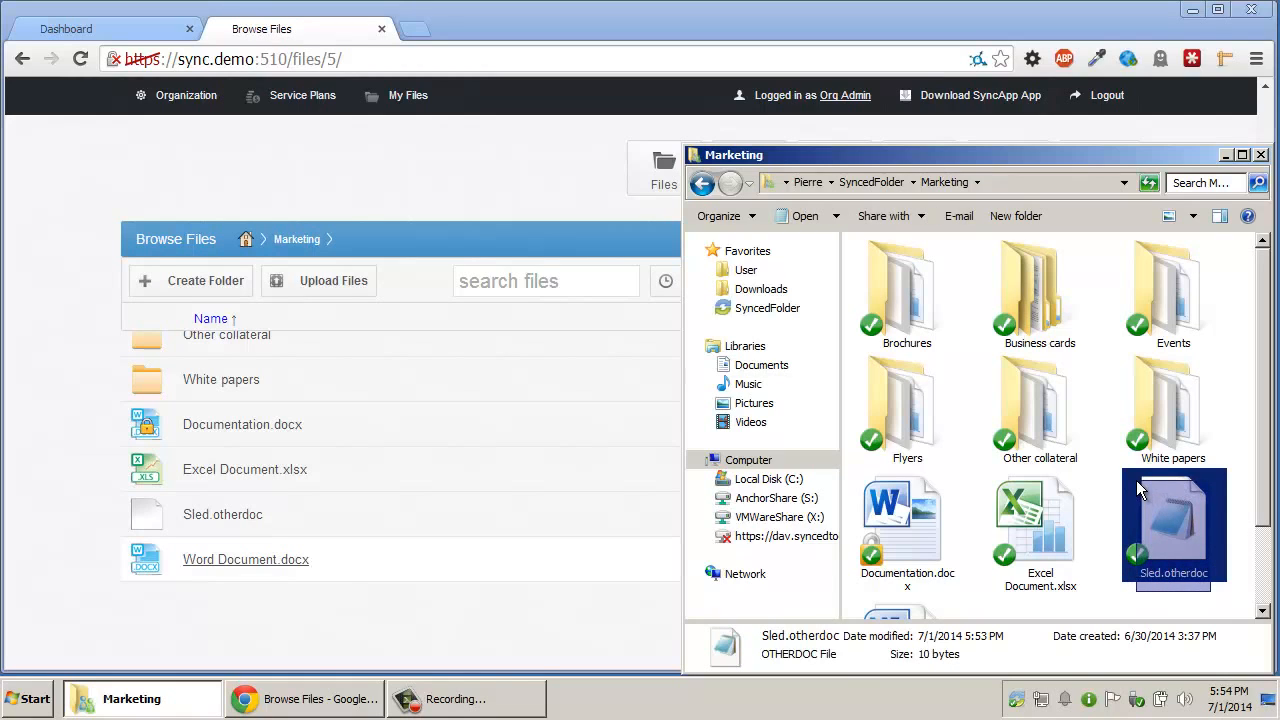
{"action": "left_click", "coordinate": [1157, 611]}
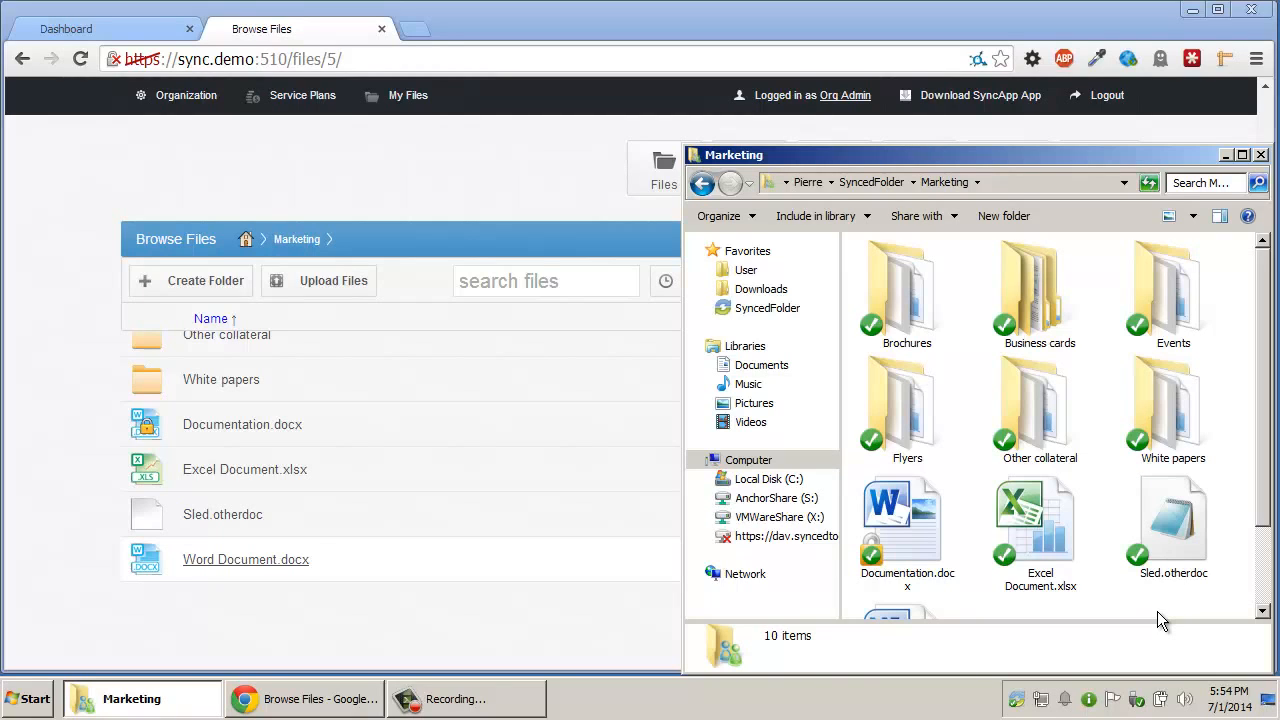
Review the timed lock durations SyncedTool offers for Sled.otherdoc, from 30 minutes to 1 day
{"action": "right_click", "coordinate": [1168, 538]}
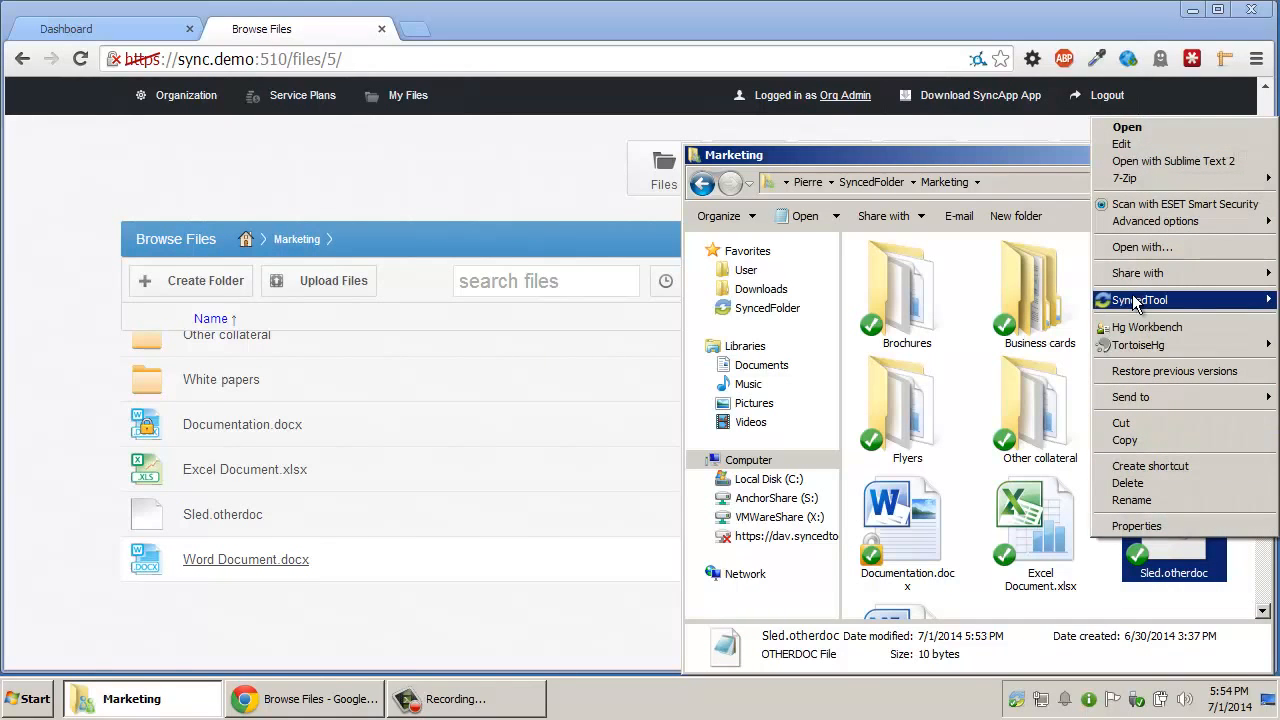
{"action": "mouse_move", "coordinate": [1140, 300]}
{"action": "mouse_move", "coordinate": [1030, 363]}
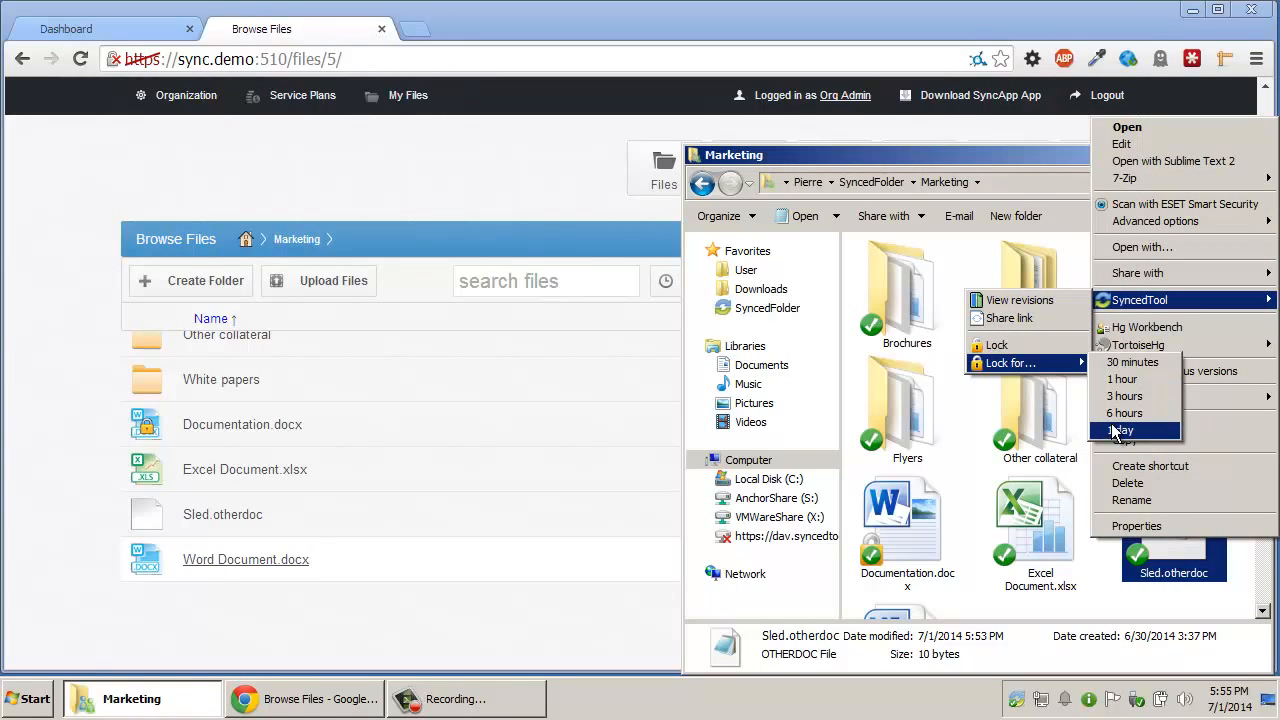
{"action": "left_click", "coordinate": [1130, 363]}
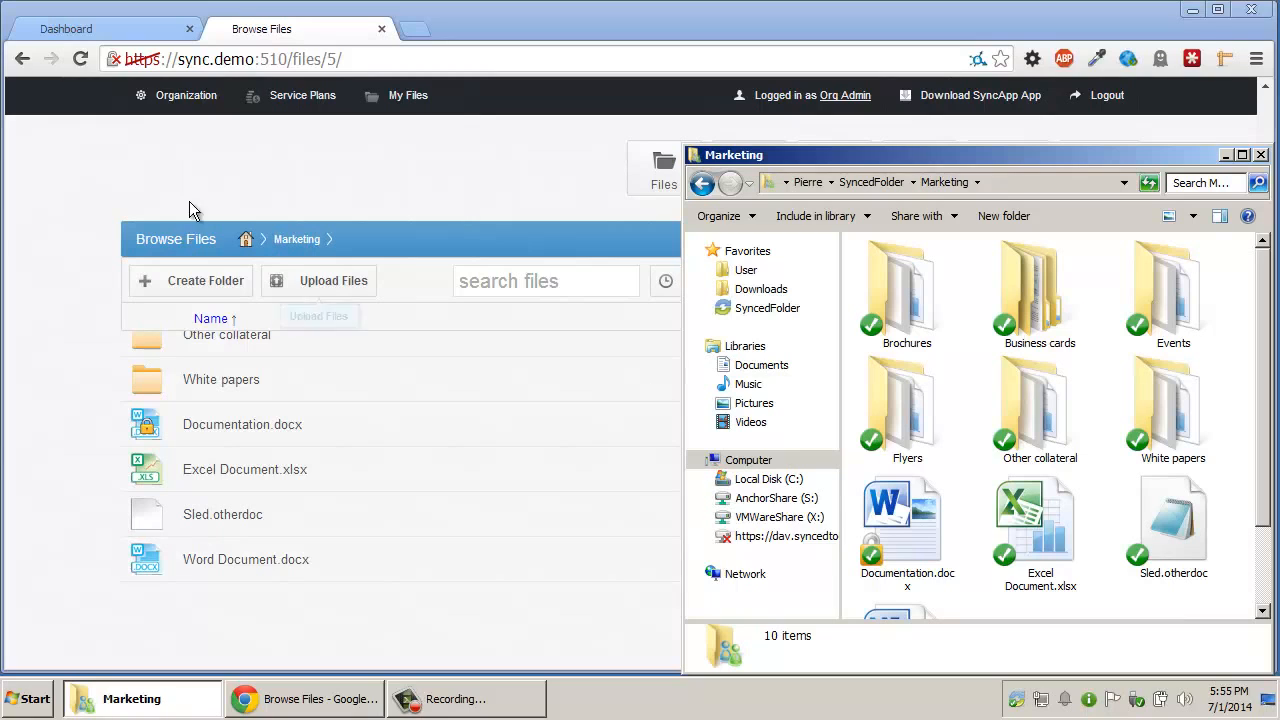
Open the Sync Demo organization's policies in Chrome and examine the file extensions whose locks use filesystem permissions
{"action": "left_click", "coordinate": [117, 47]}
{"action": "left_click", "coordinate": [115, 36]}
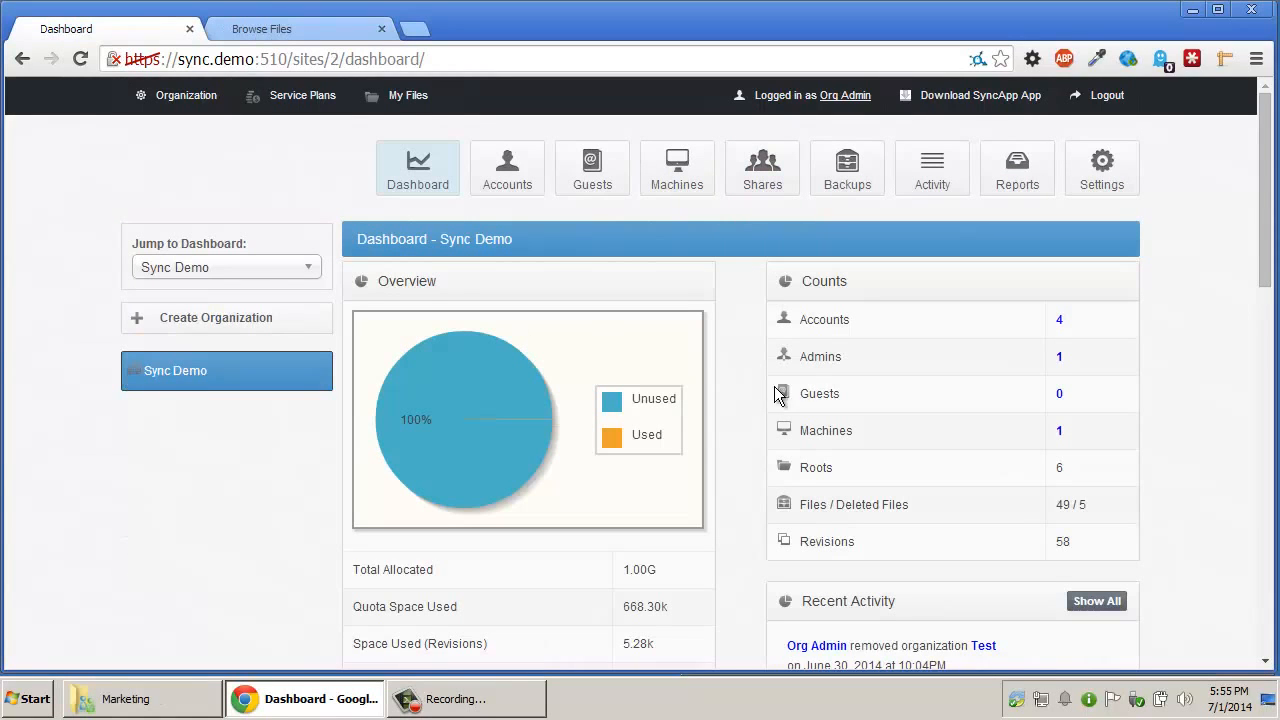
{"action": "left_click", "coordinate": [1106, 190]}
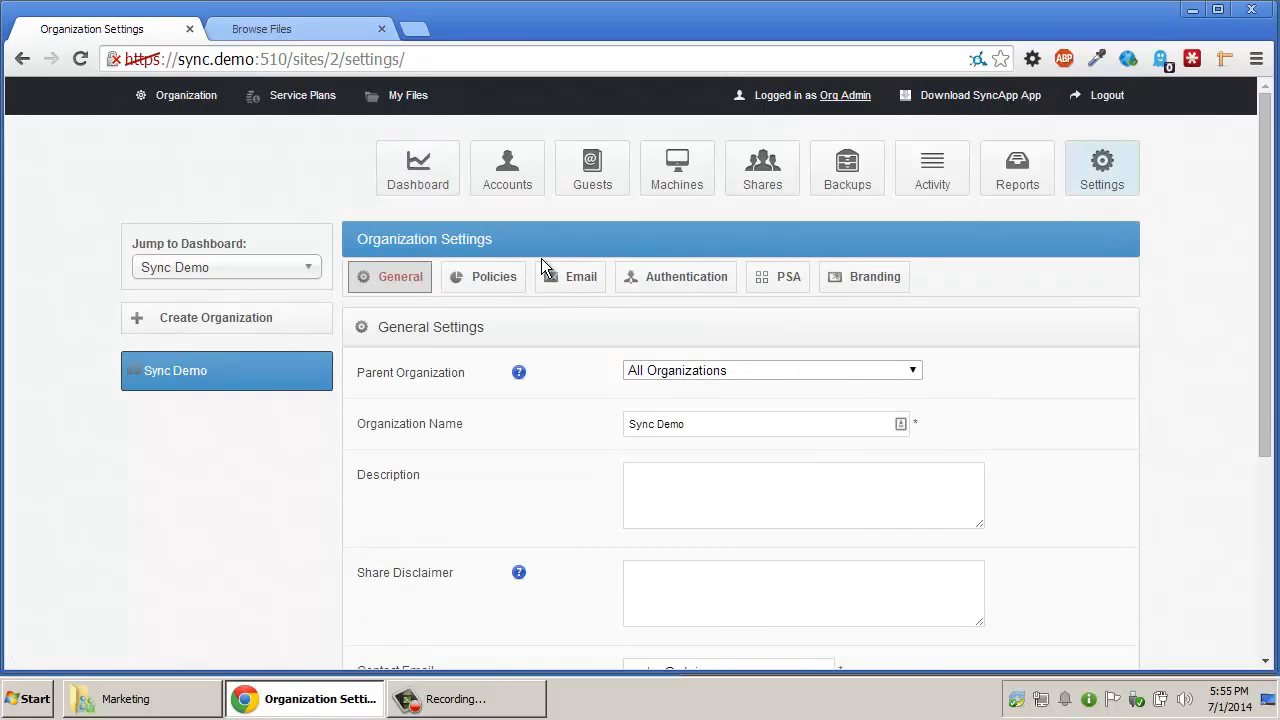
{"action": "left_click", "coordinate": [451, 284]}
{"action": "left_click_drag", "start_coordinate": [1258, 215], "coordinate": [1259, 315]}
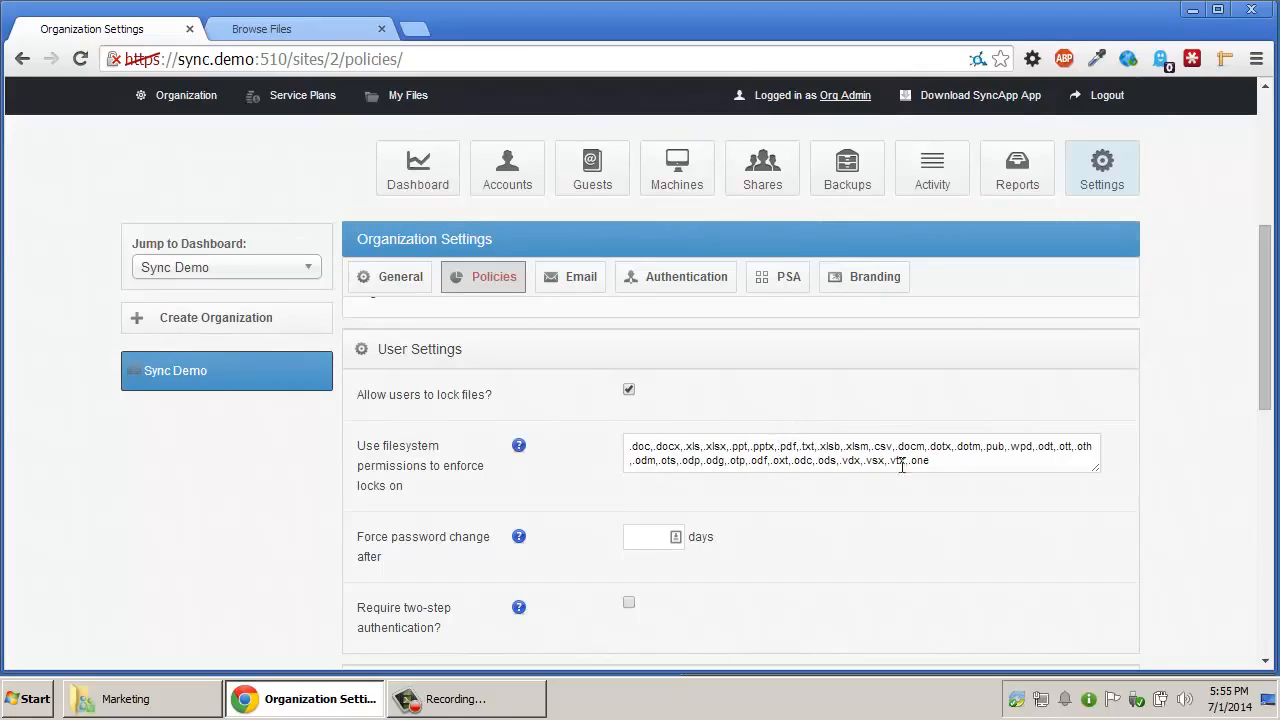
{"action": "left_click_drag", "start_coordinate": [960, 466], "coordinate": [754, 423]}
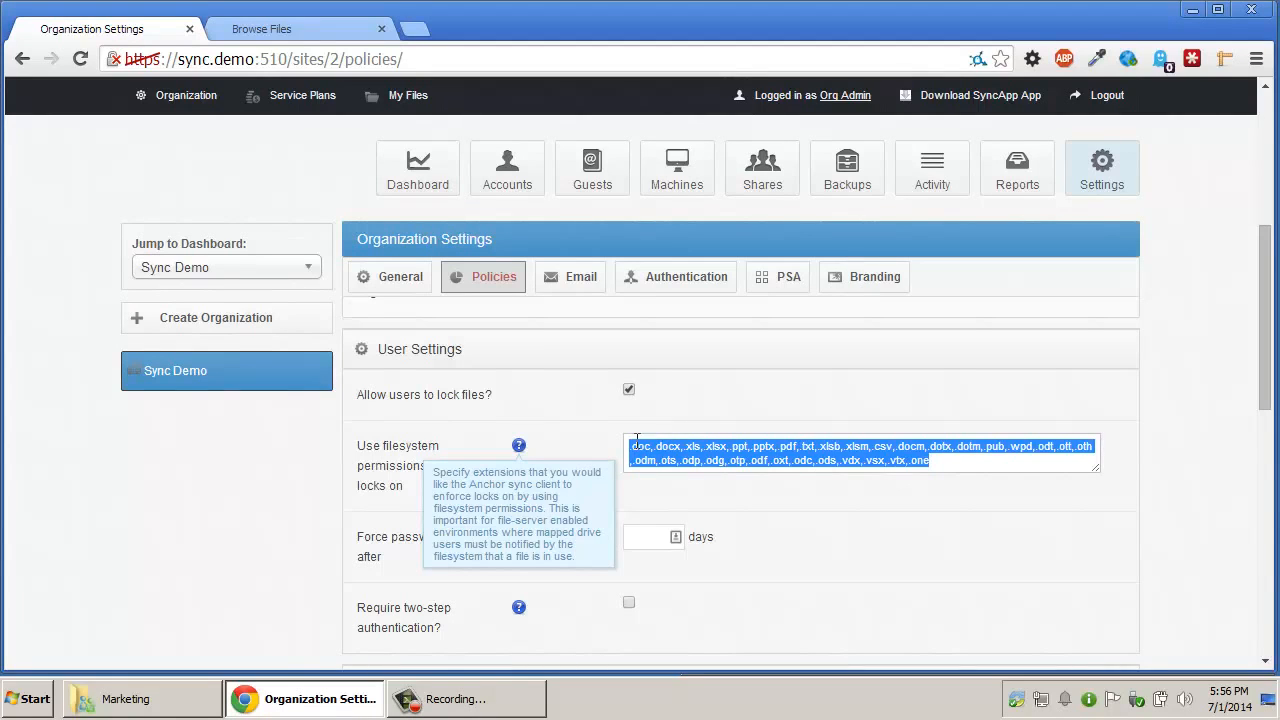
Inspect Documentation.docx in the local Marketing folder and return to the organization's policies in Chrome
{"action": "left_click", "coordinate": [196, 697]}
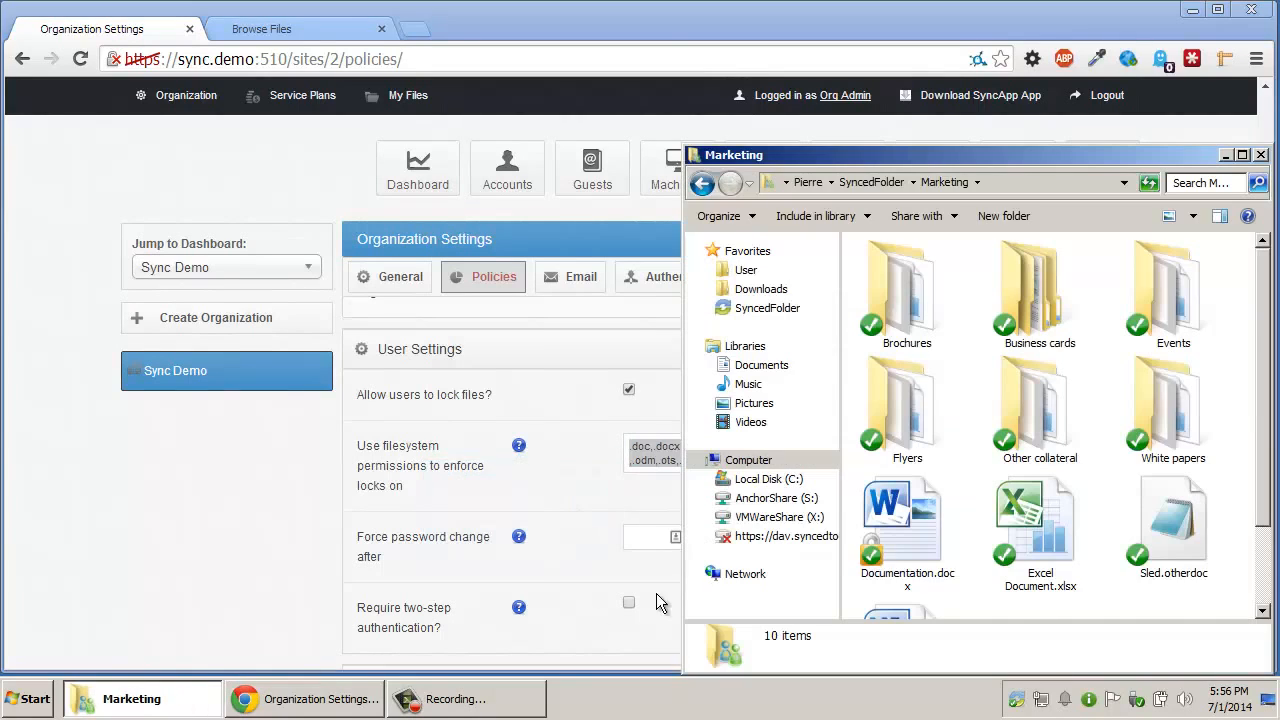
{"action": "left_click", "coordinate": [924, 542]}
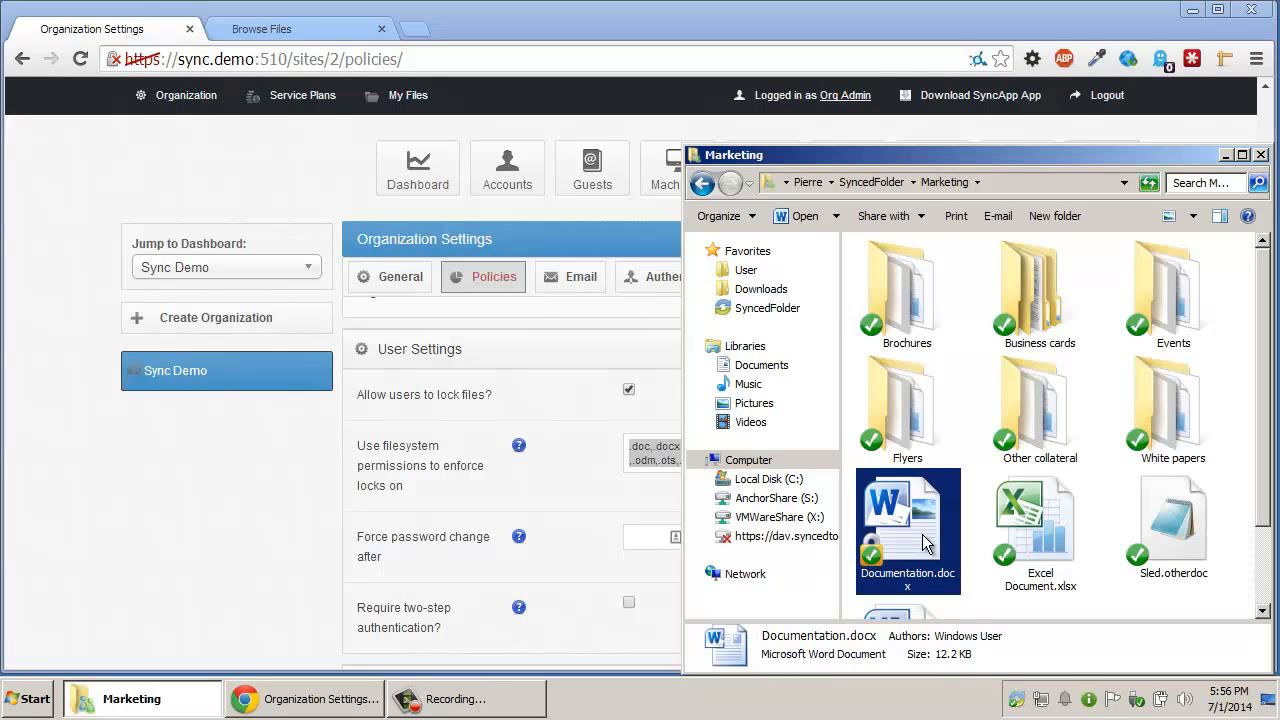
{"action": "left_click", "coordinate": [585, 487]}
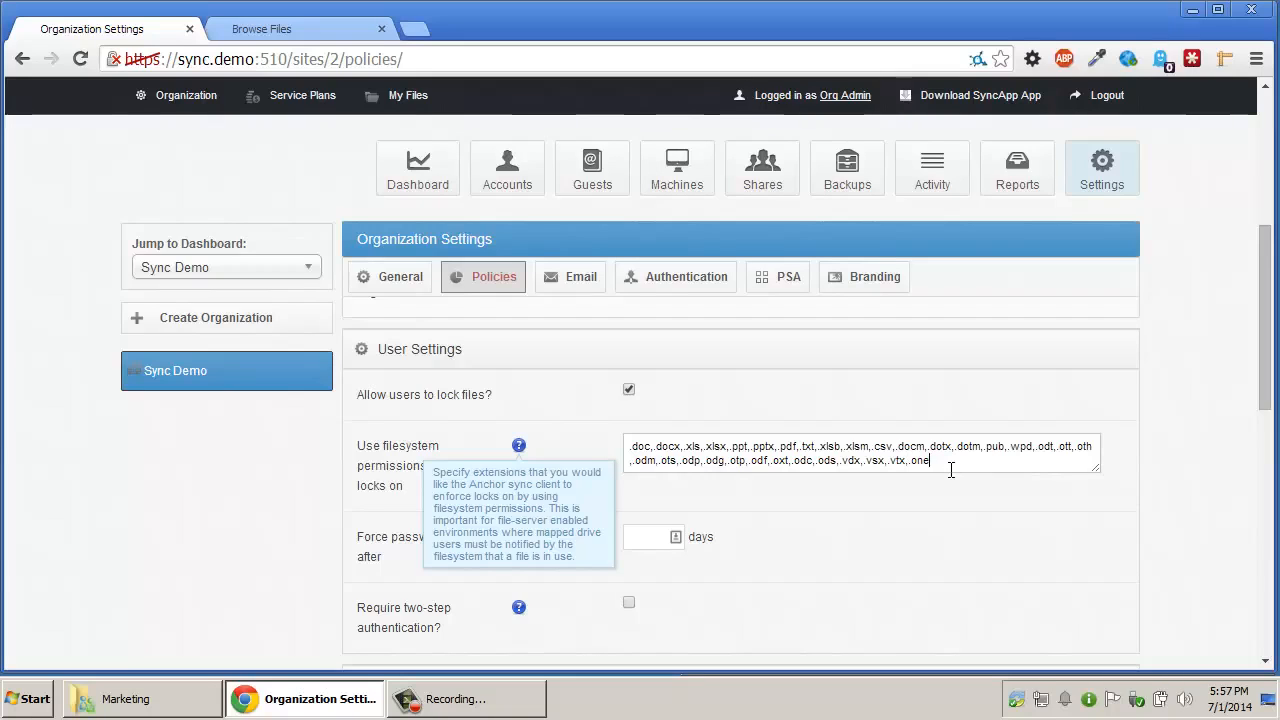
Open the Marketing team share's settings and check the Auto Lock Word/Excel Files option
{"action": "left_click", "coordinate": [768, 182]}
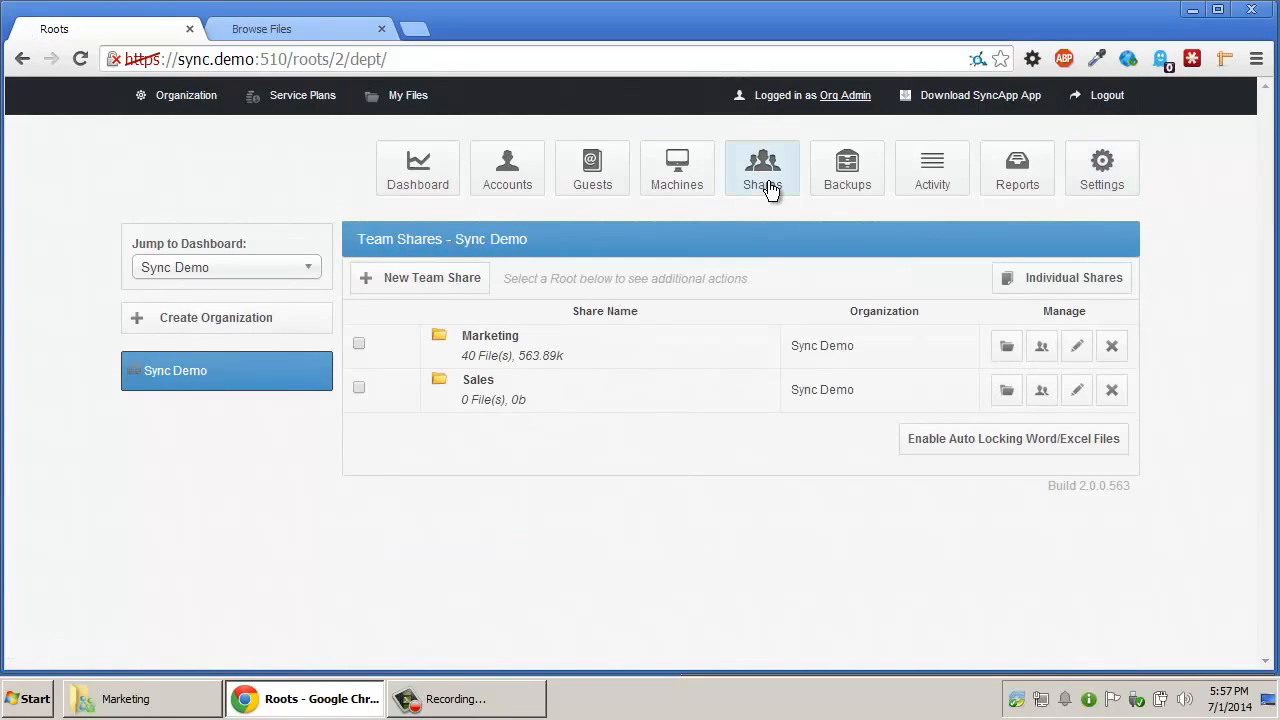
{"action": "left_click", "coordinate": [1076, 352]}
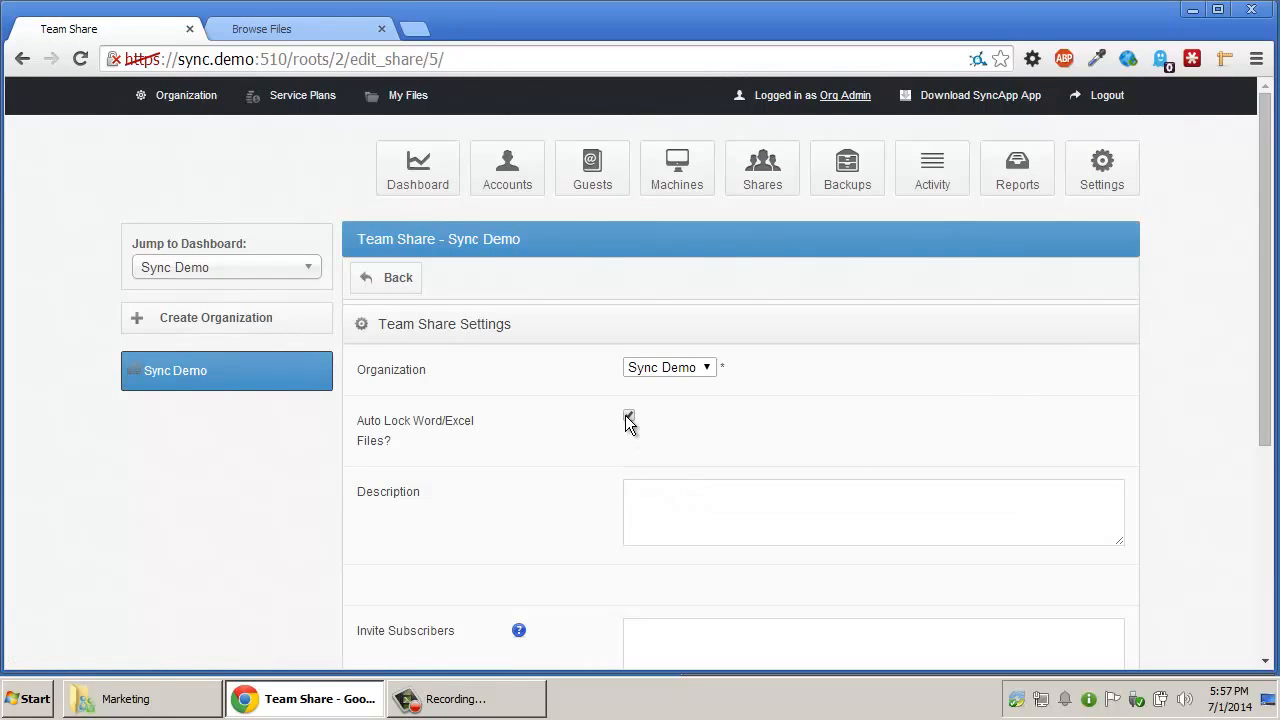
Switch to the local Marketing folder and open Word Document.docx in Word
{"action": "left_click", "coordinate": [200, 699]}
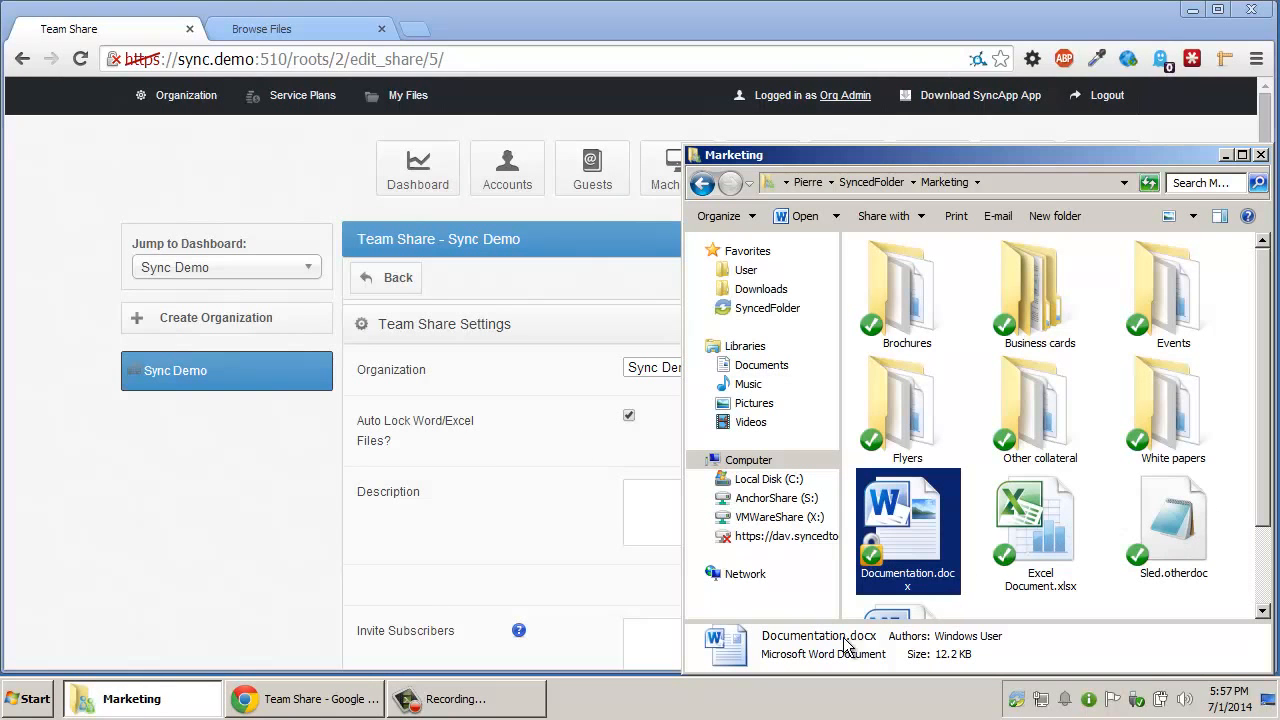
{"action": "double_click", "coordinate": [905, 614]}
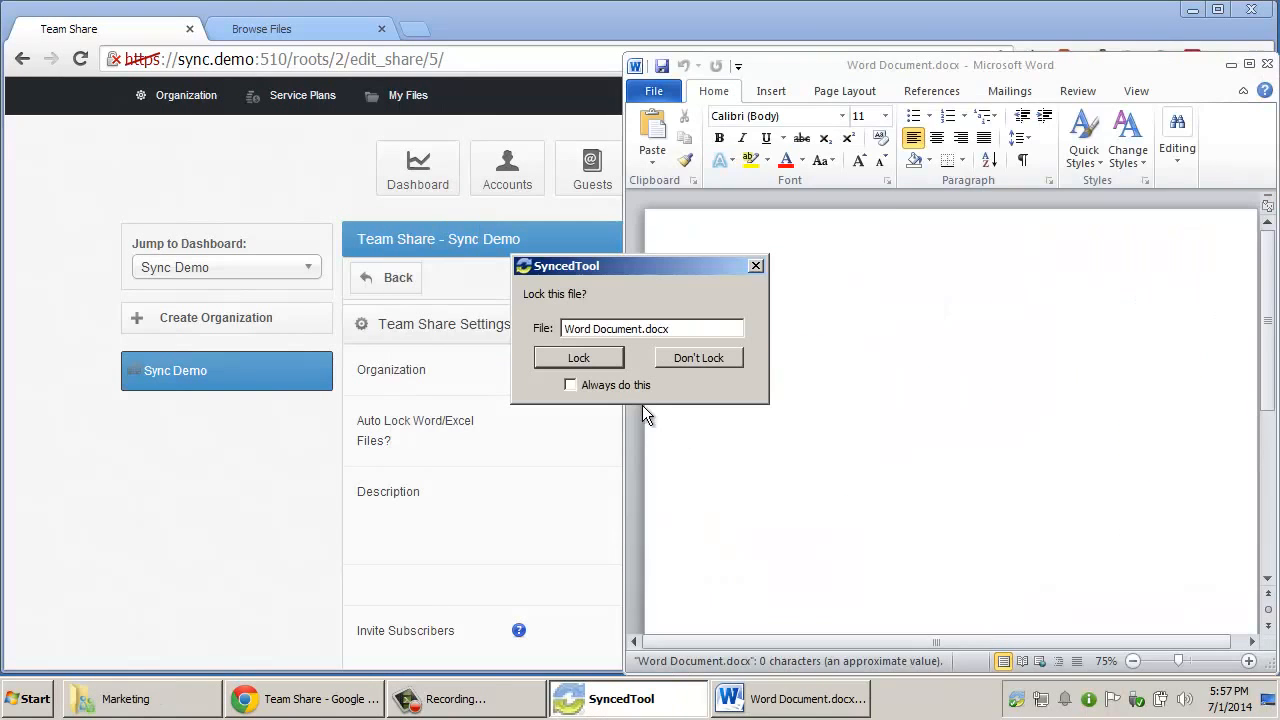